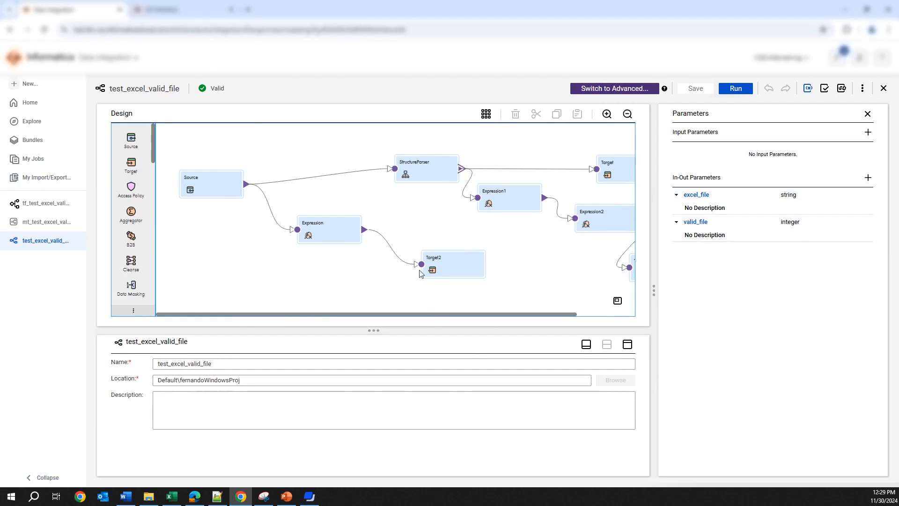
Step: View the general properties of the Source and Target2 transformations in the mapping
left_click(222, 194)
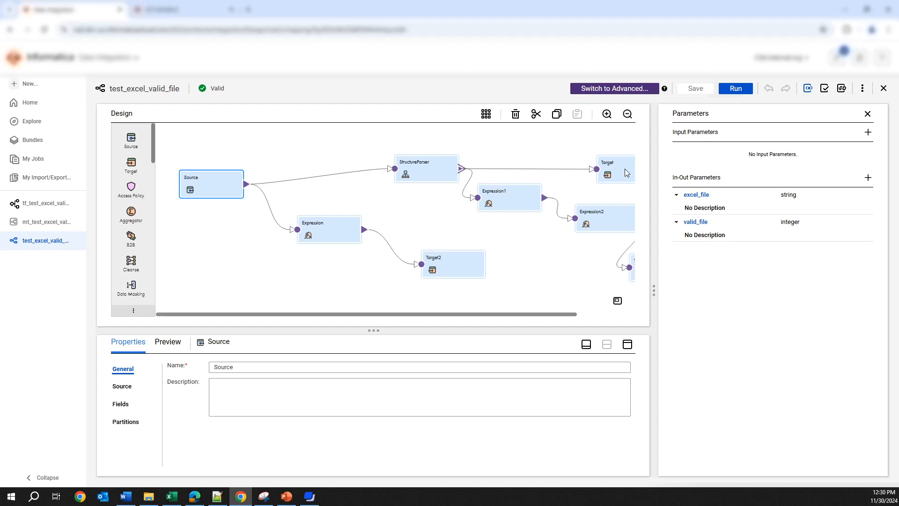
mouse_move(305, 184)
left_click_drag(406, 229, 542, 301)
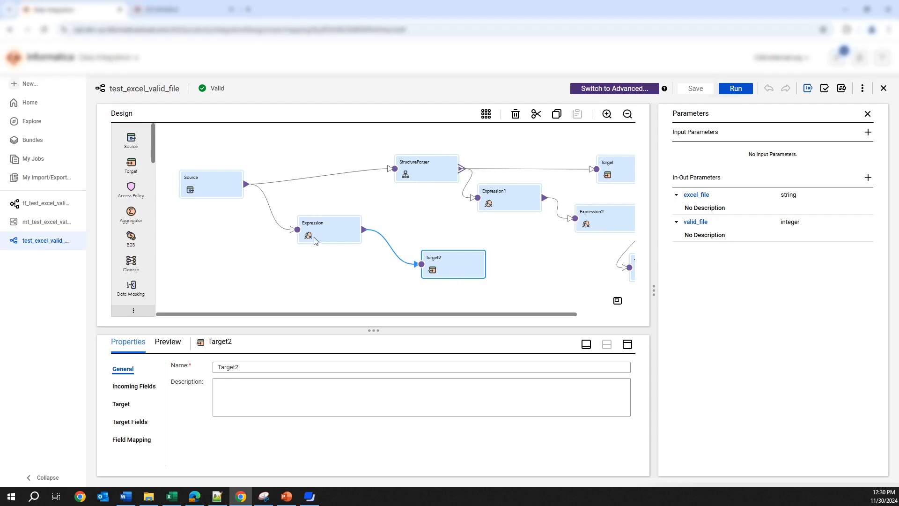
Step: Open the field expression of excel_filename in the Expression transformation
mouse_move(269, 212)
left_click(331, 238)
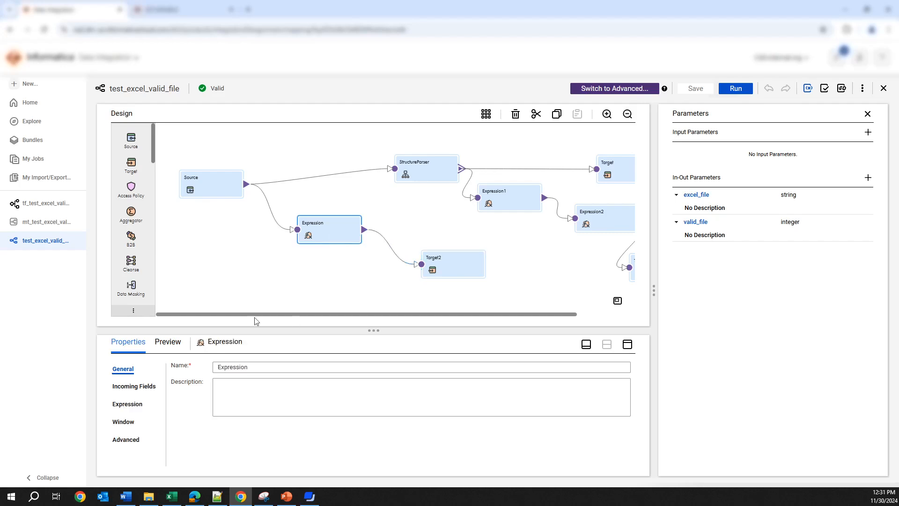
left_click(134, 404)
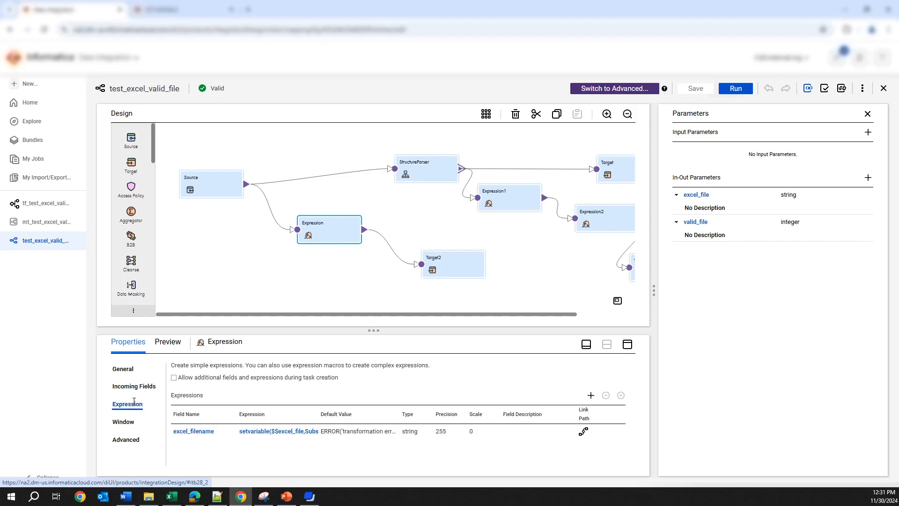
left_click(276, 431)
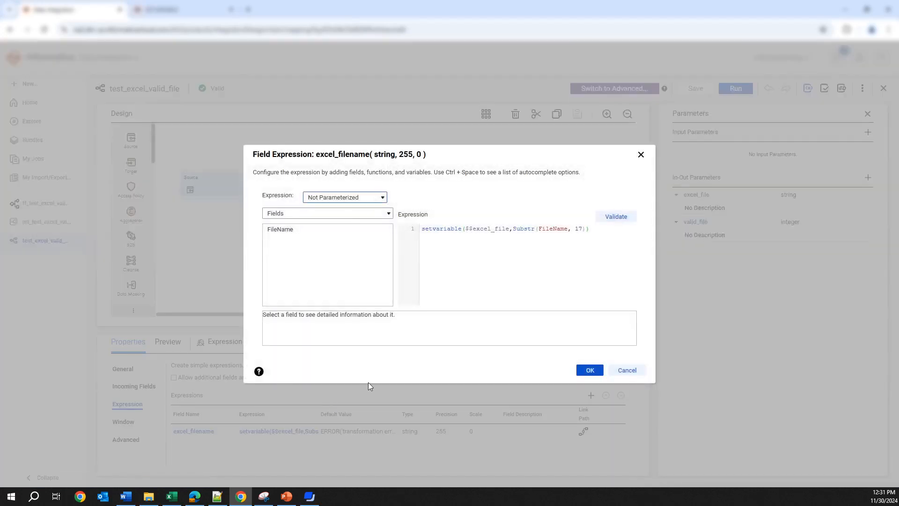
Step: Browse the Special category of the built-in functions to find SetVariable
left_click(389, 215)
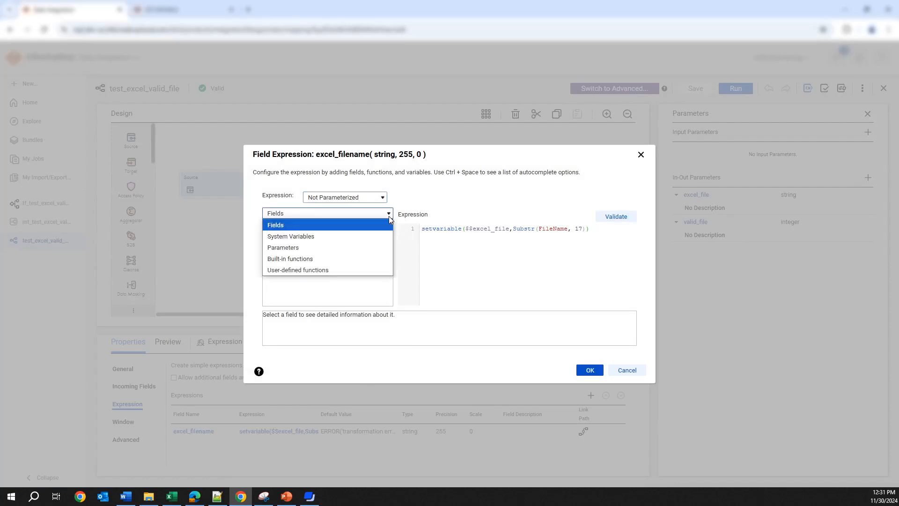
left_click(308, 264)
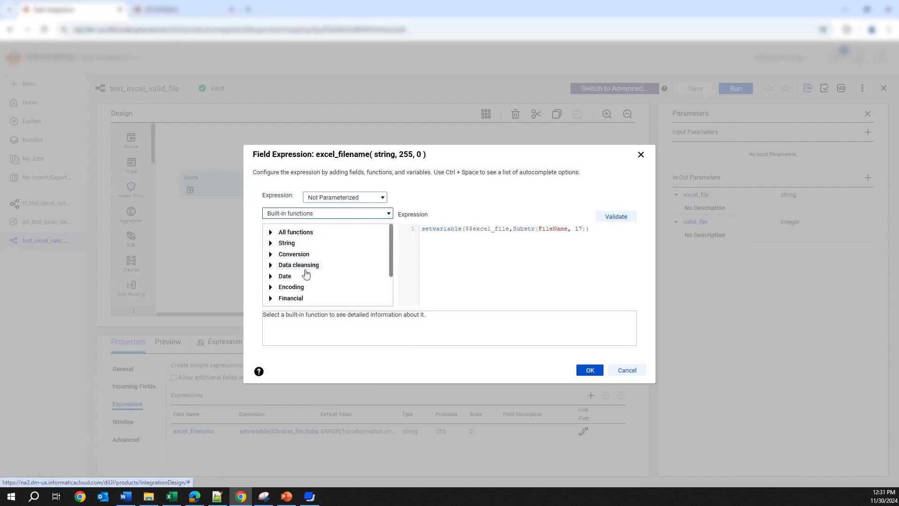
scroll(303, 277, "down", 3)
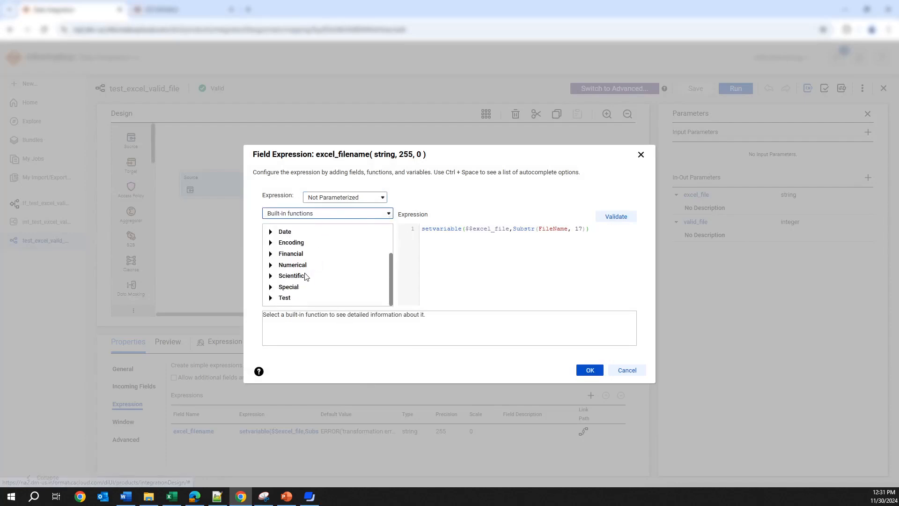
left_click(270, 287)
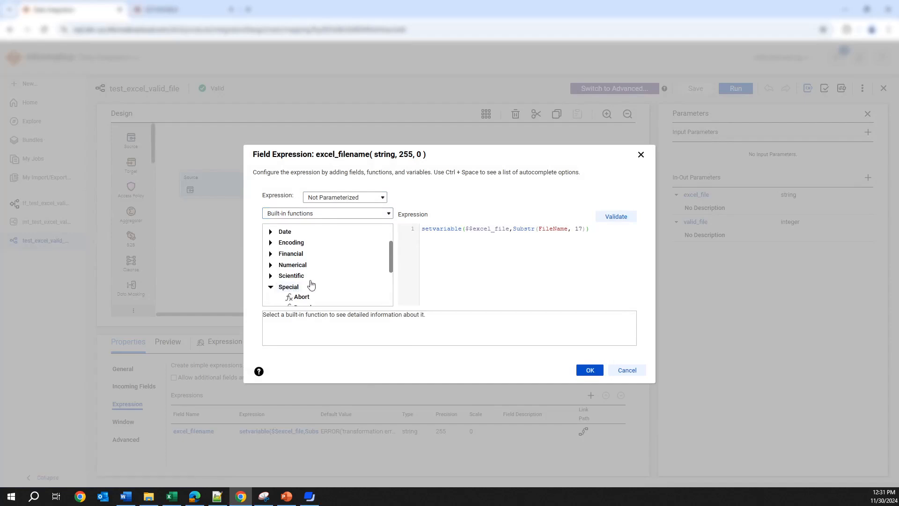
scroll(328, 281, "down", 3)
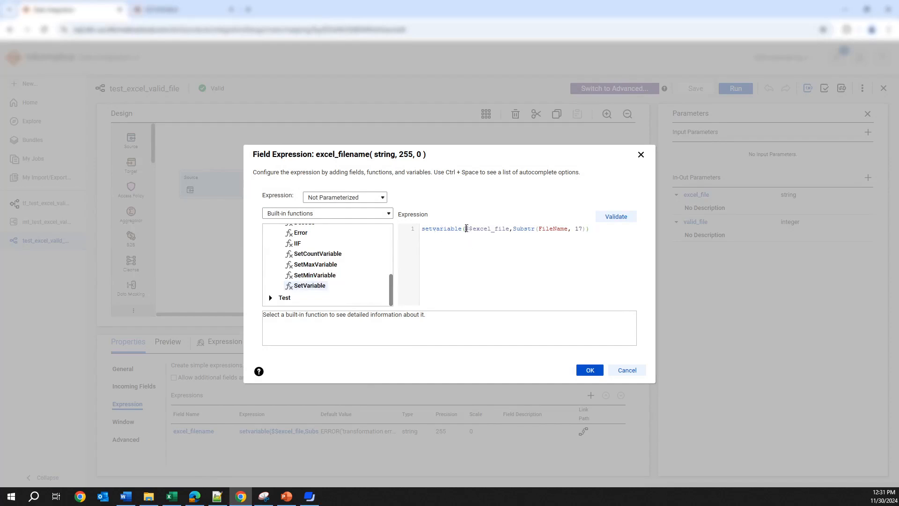
Step: Examine the $$excel_file and Substr(FileName, 17) arguments of the setvariable expression, and close the expression editor without changes
left_click_drag(466, 228, 510, 229)
left_click(503, 247)
double_click(488, 228)
left_click_drag(466, 228, 510, 229)
left_click(514, 229)
left_click_drag(514, 229, 583, 229)
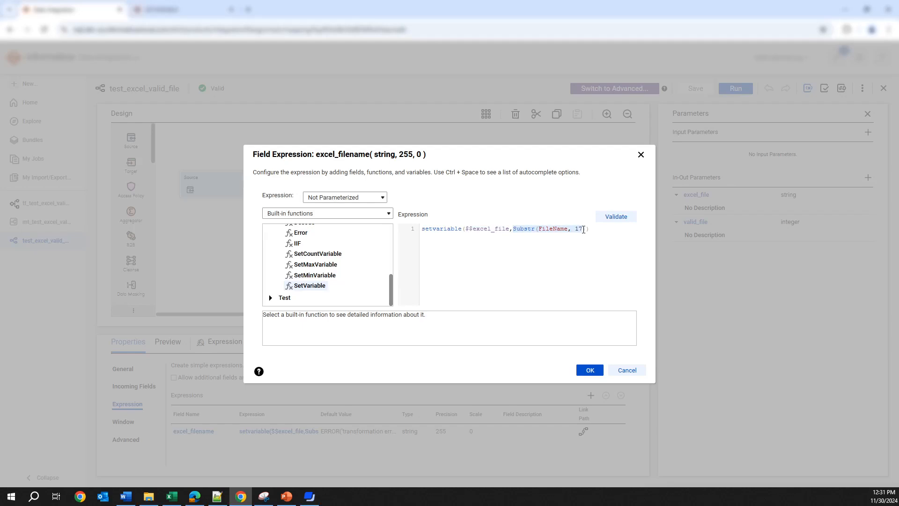
left_click(533, 250)
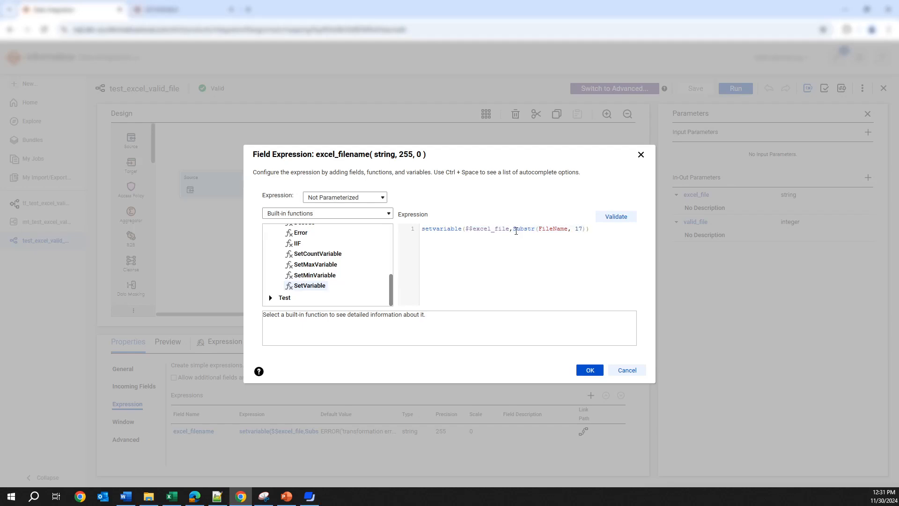
left_click_drag(514, 229, 587, 230)
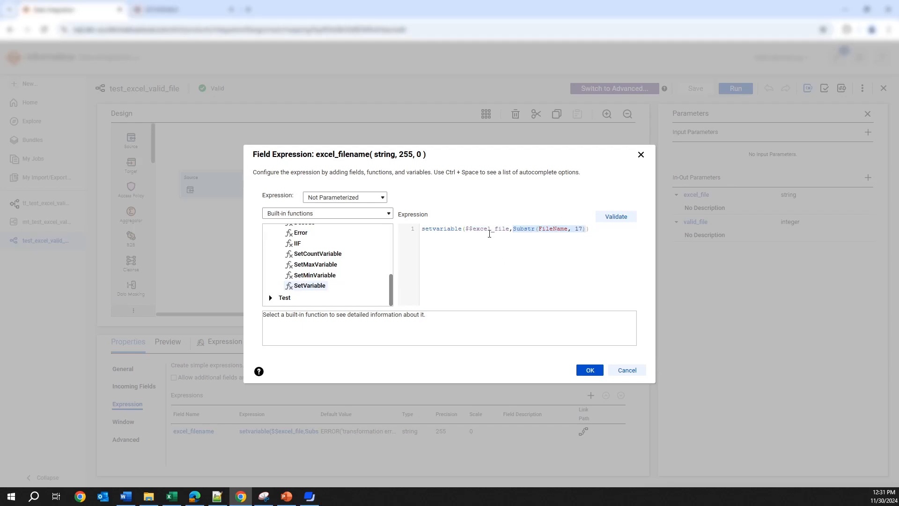
left_click_drag(466, 229, 575, 229)
left_click(488, 229)
left_click(495, 230)
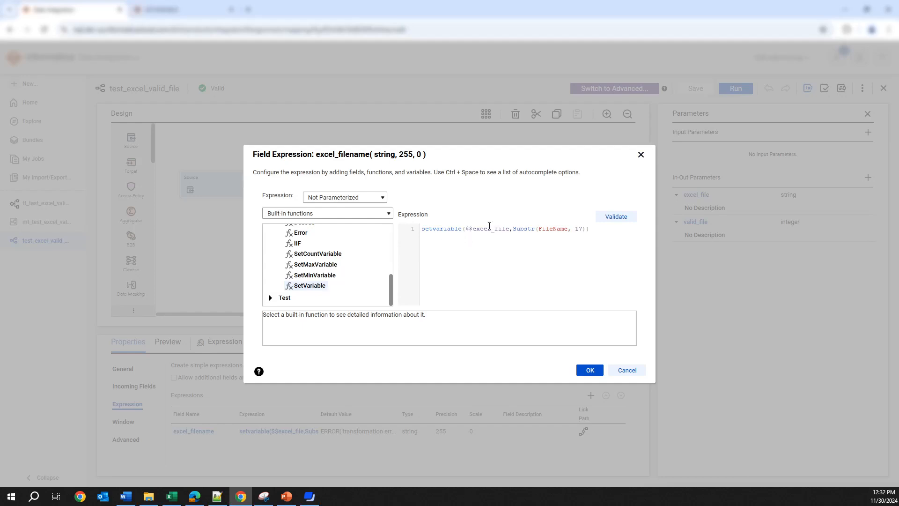
left_click(642, 155)
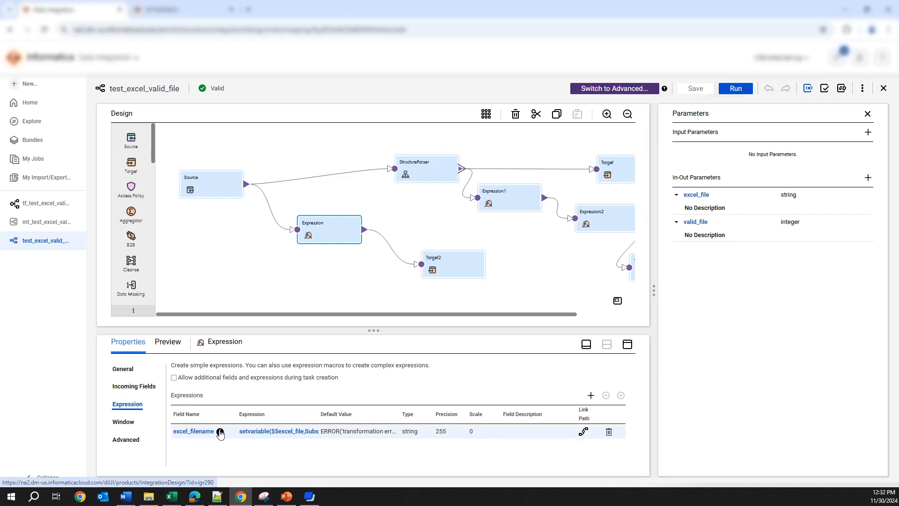
Step: Review the incoming fields of Target2 and the expression list of the Expression transformation
left_click(454, 277)
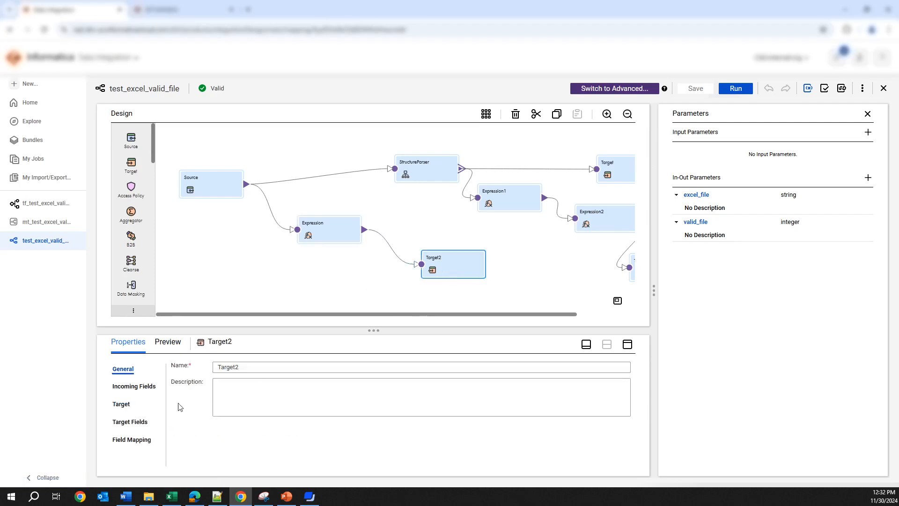
left_click(133, 387)
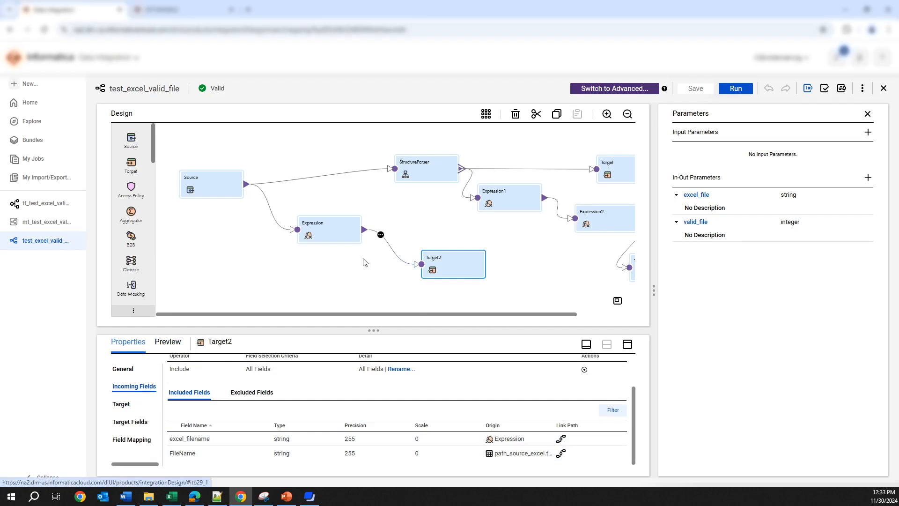
left_click(336, 229)
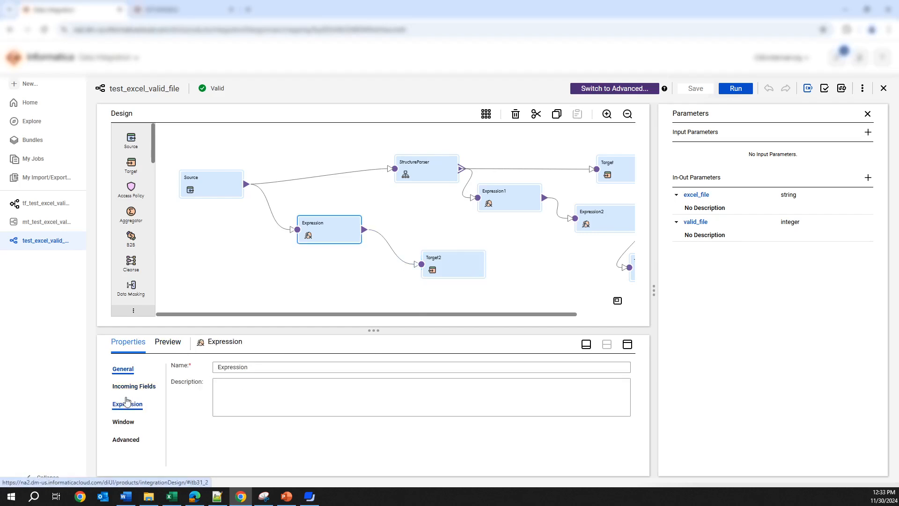
left_click(124, 405)
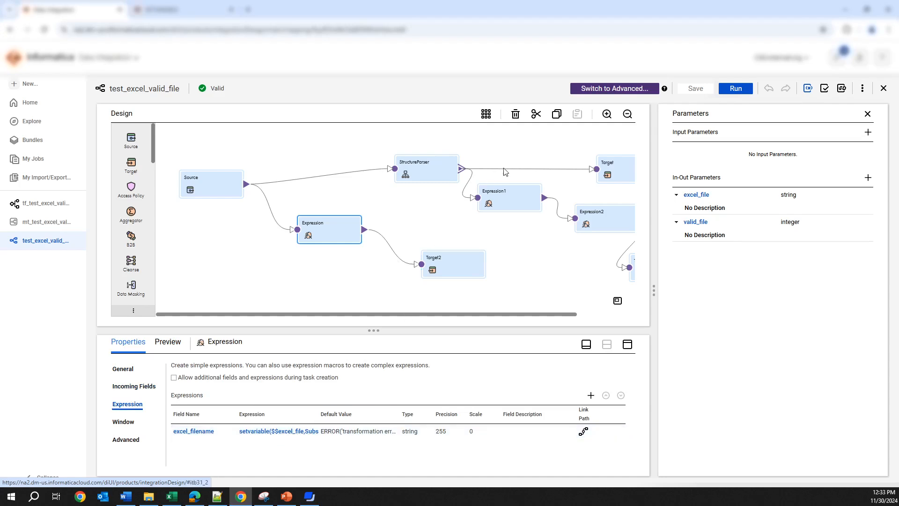
Step: Inspect the setvariable expression of valid_excel_file in Expression2, checking its $$valid_file and valid_columns arguments, and close it without changes
left_click(583, 223)
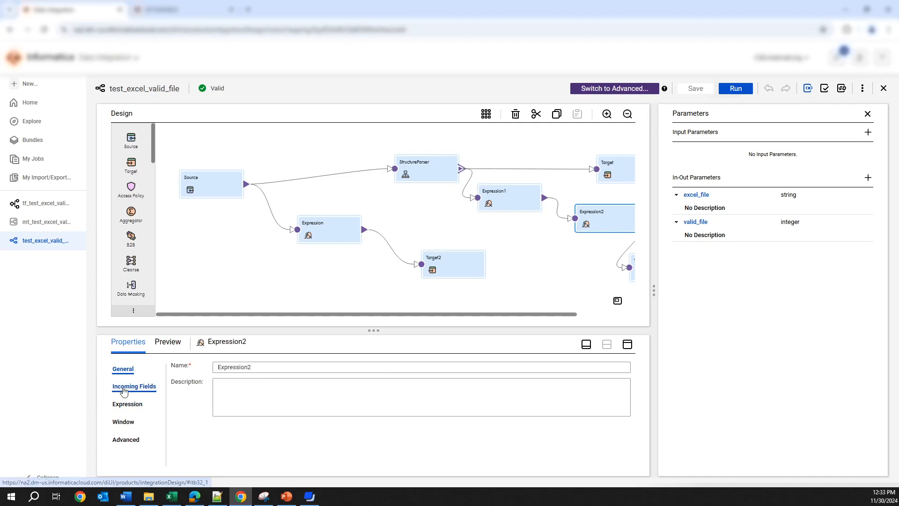
left_click(127, 404)
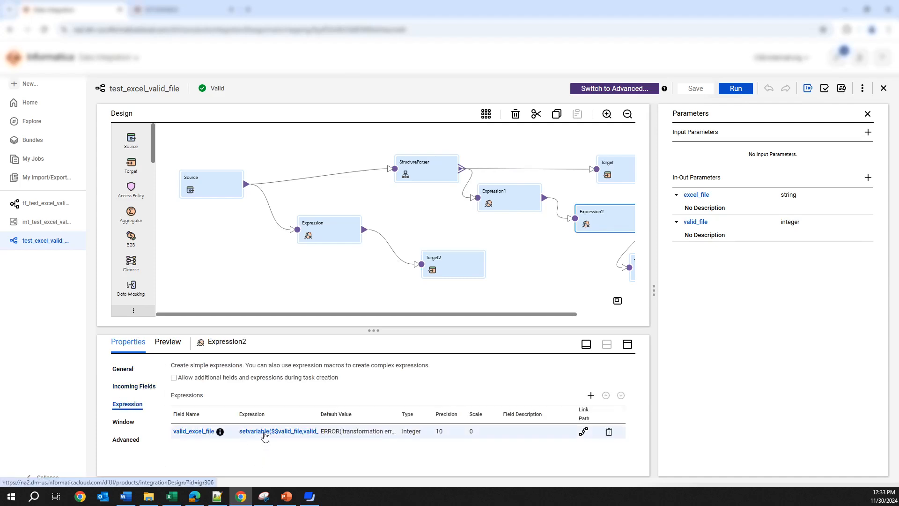
left_click(263, 431)
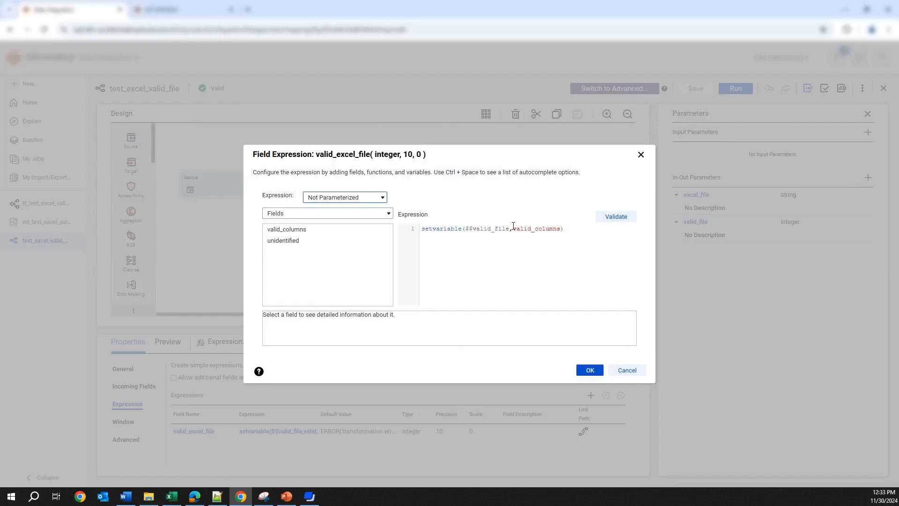
left_click_drag(514, 228, 563, 232)
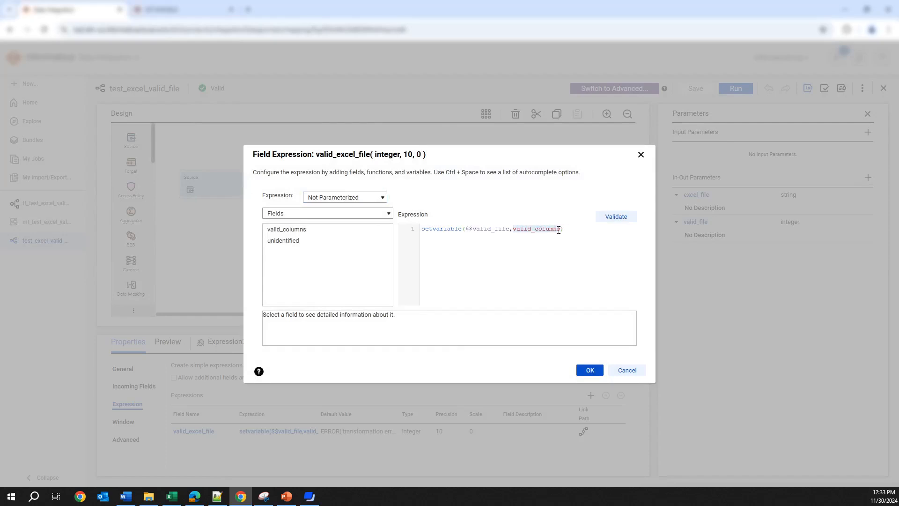
double_click(483, 229)
left_click(641, 155)
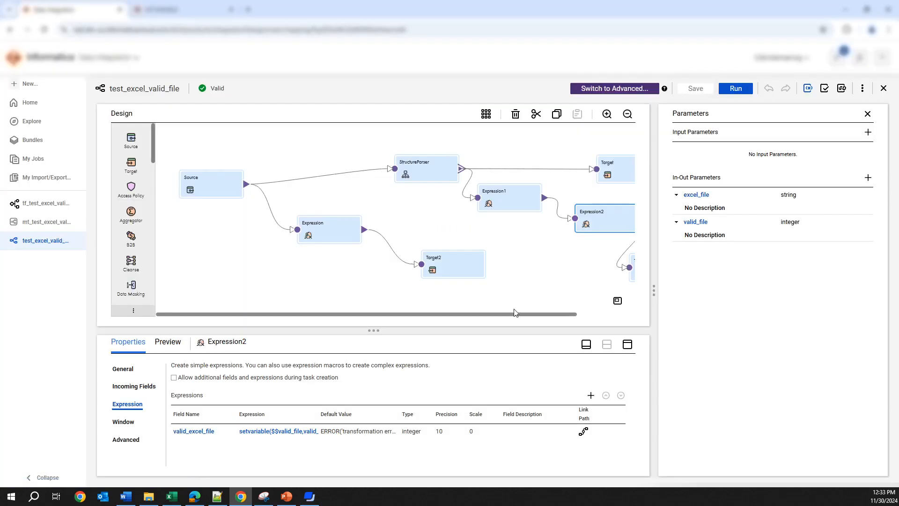
Step: Review the included incoming fields of the Target3 transformation
left_click_drag(519, 316, 583, 306)
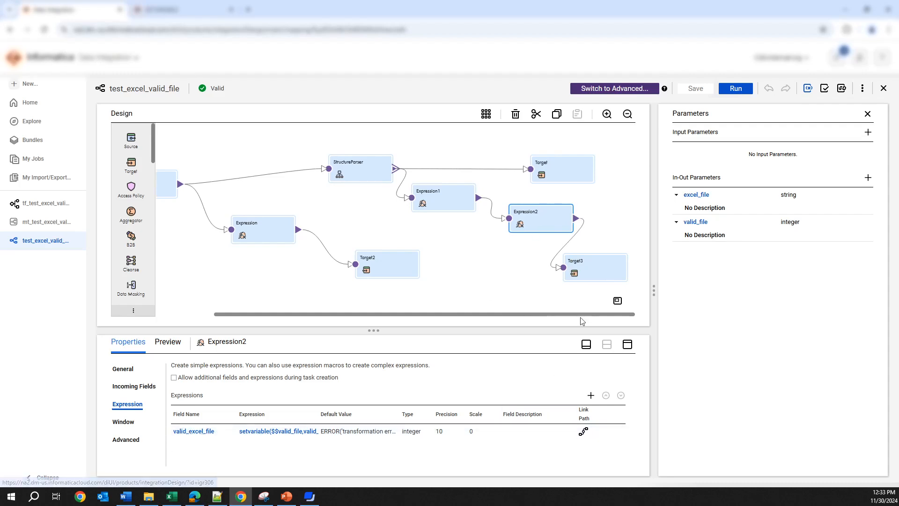
left_click(589, 270)
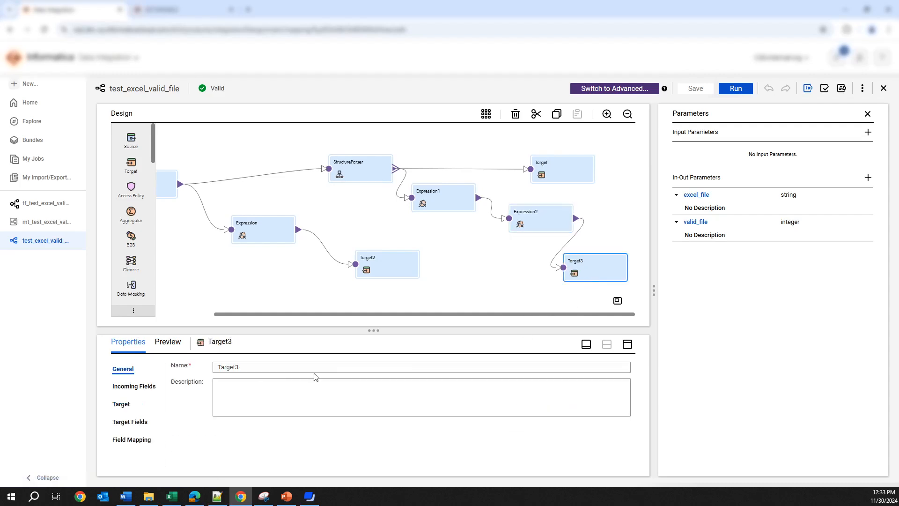
left_click(118, 387)
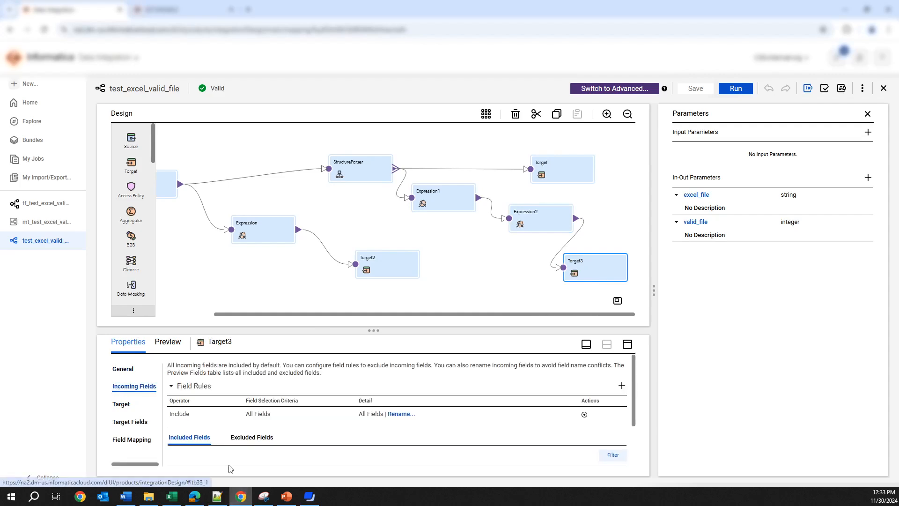
scroll(201, 462, "down", 3)
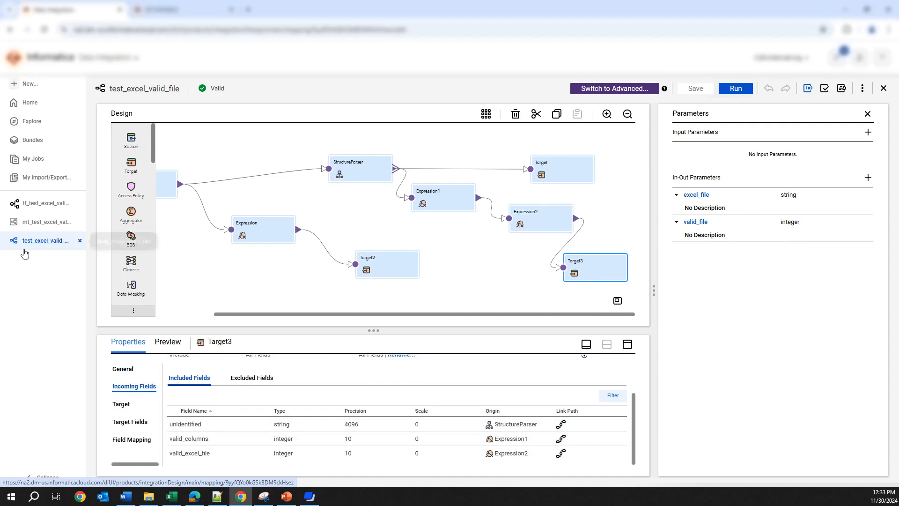
Step: Switch to the tf_test_excel_valid_file taskflow and open the email body content of the invalid_file_notifications step
left_click(30, 208)
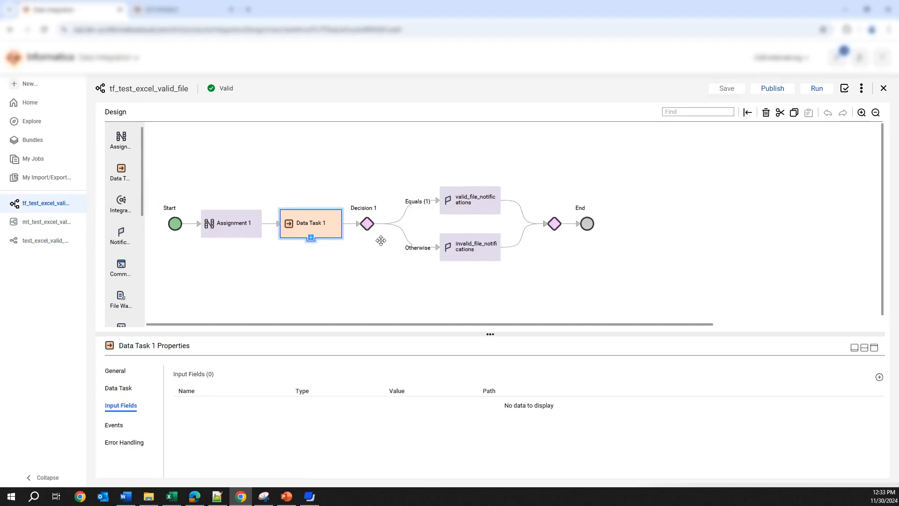
left_click(482, 261)
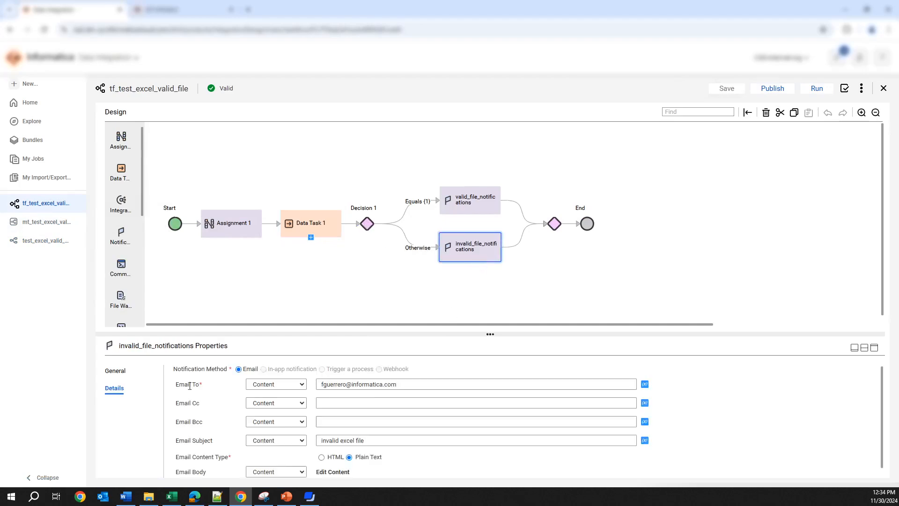
scroll(391, 395, "down", 1)
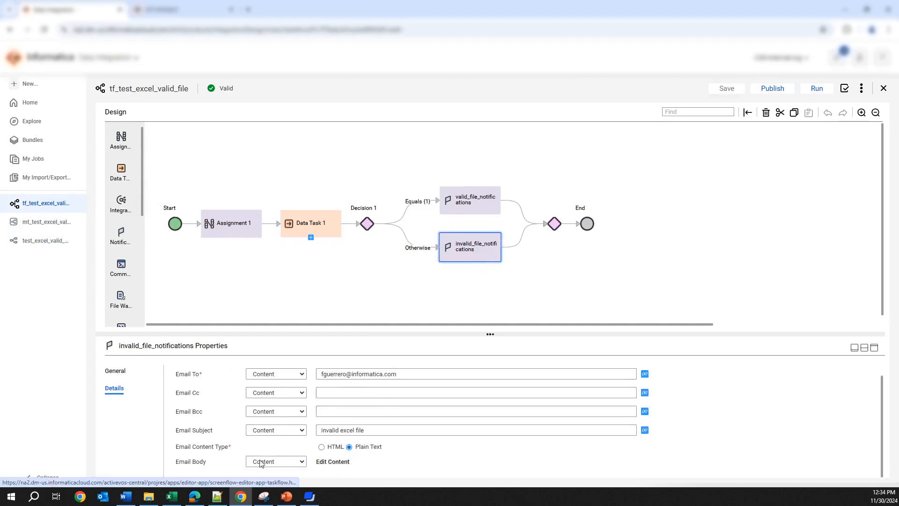
left_click(331, 463)
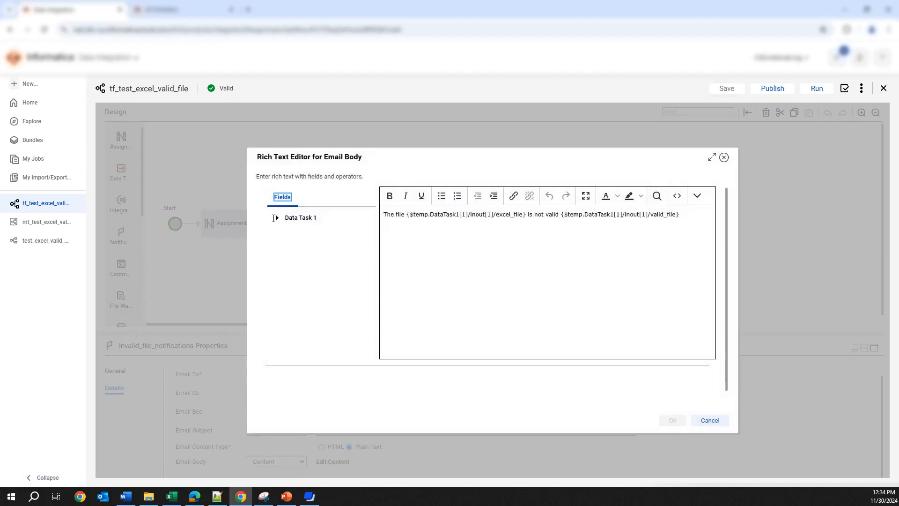
Step: Expand Data Task 1's InOut Parameters and highlight the excel_file reference in the email body text
left_click(278, 218)
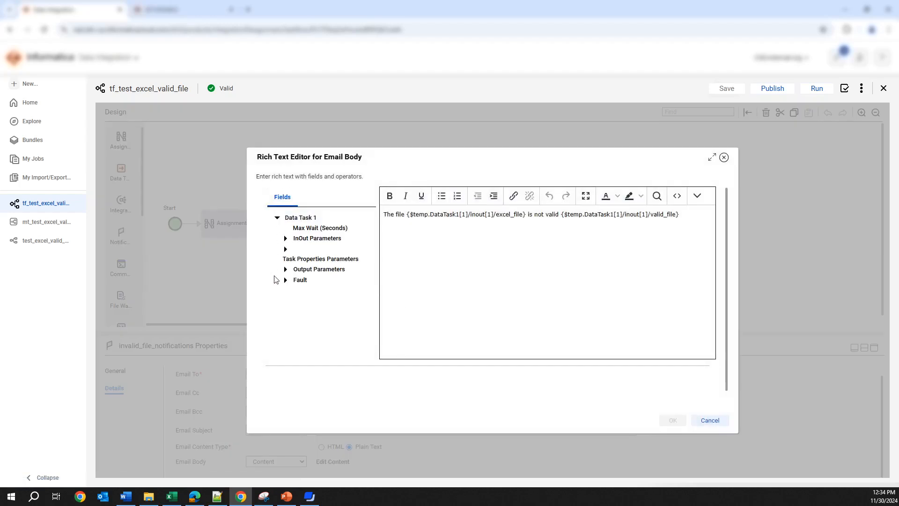
left_click(285, 238)
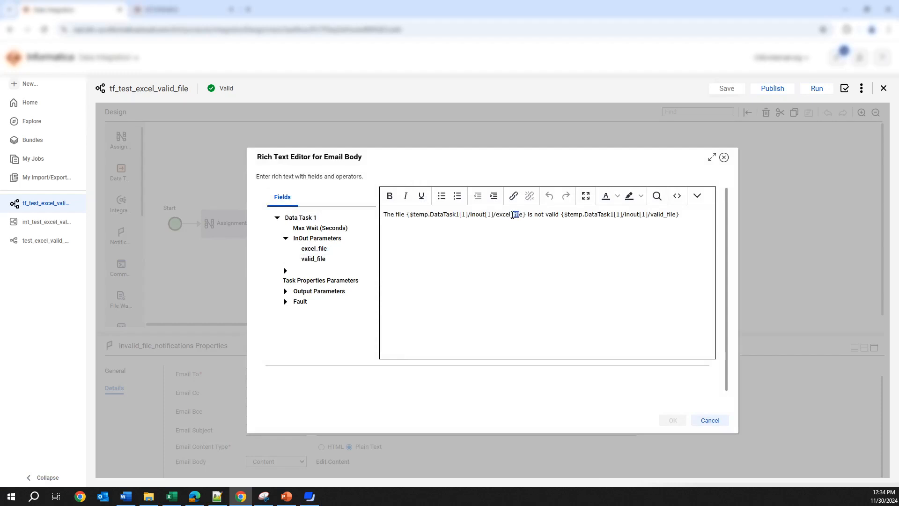
left_click_drag(513, 216, 500, 216)
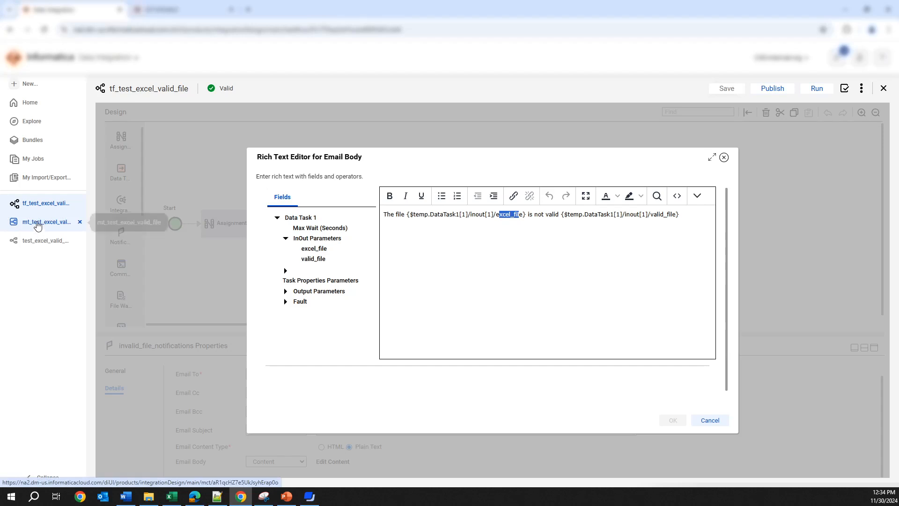
Step: Switch to the test_excel_valid_file mapping and review the excel_filename setvariable expression of the Expression transformation
left_click(38, 222)
left_click(40, 240)
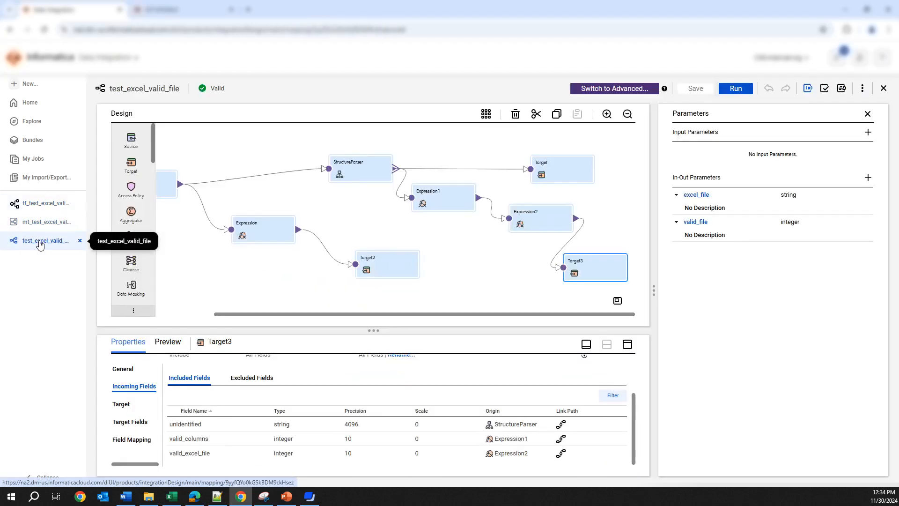
left_click(258, 234)
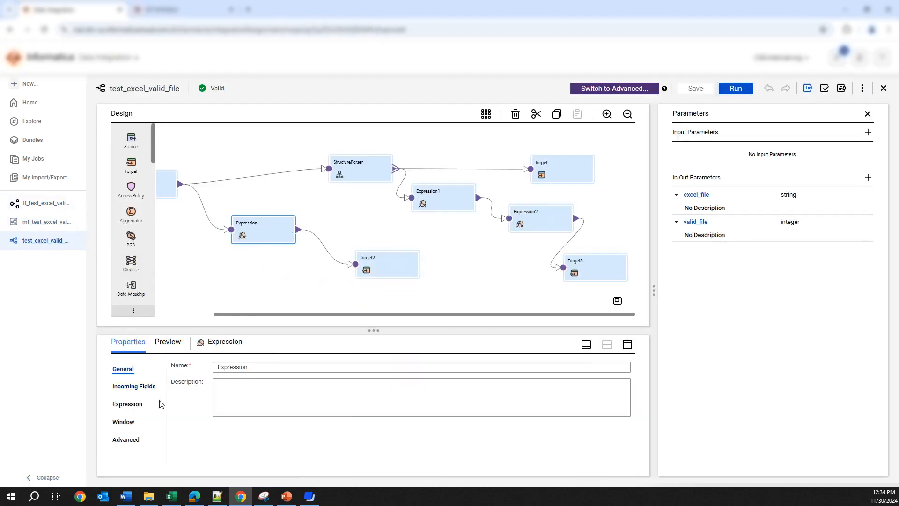
left_click(123, 406)
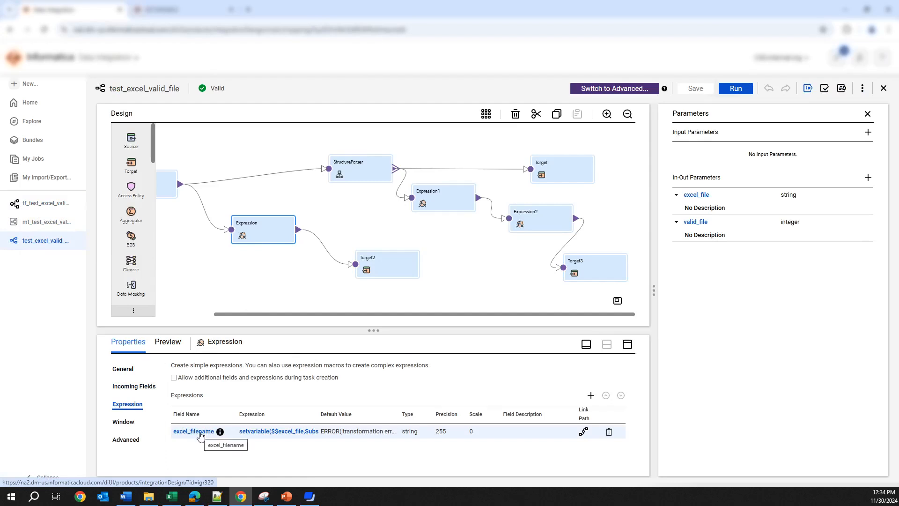
Step: Return to the tf_test_excel_valid_file taskflow and highlight the $temp.DataTask1[1]/inout[1]/excel_file reference in the email body
left_click(38, 203)
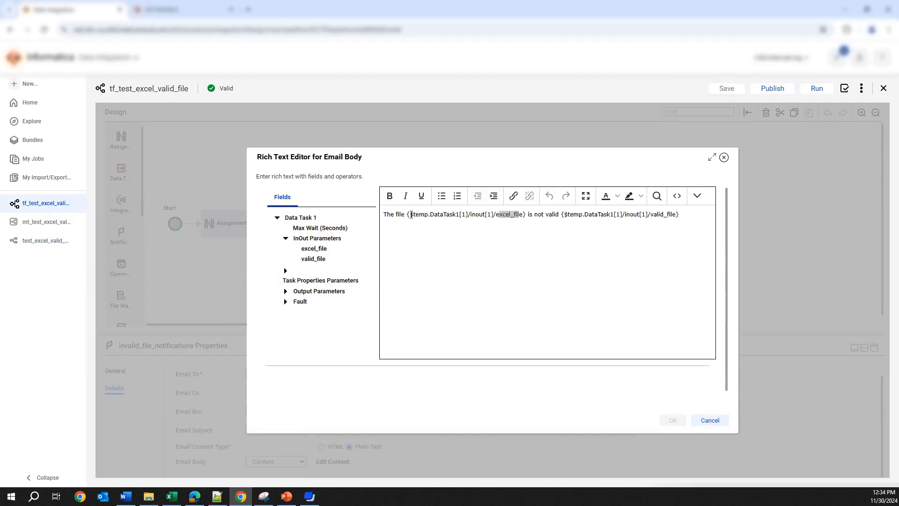
left_click_drag(411, 215, 526, 218)
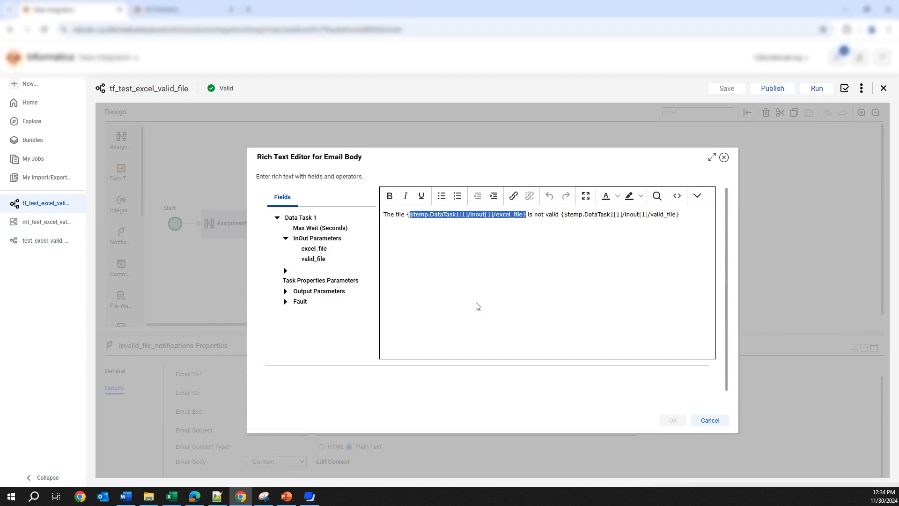
left_click(455, 281)
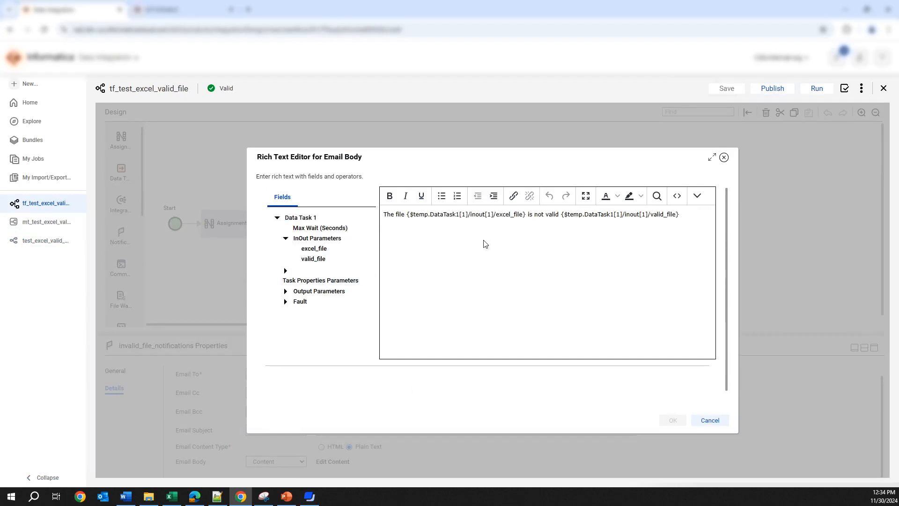
left_click_drag(407, 214, 523, 219)
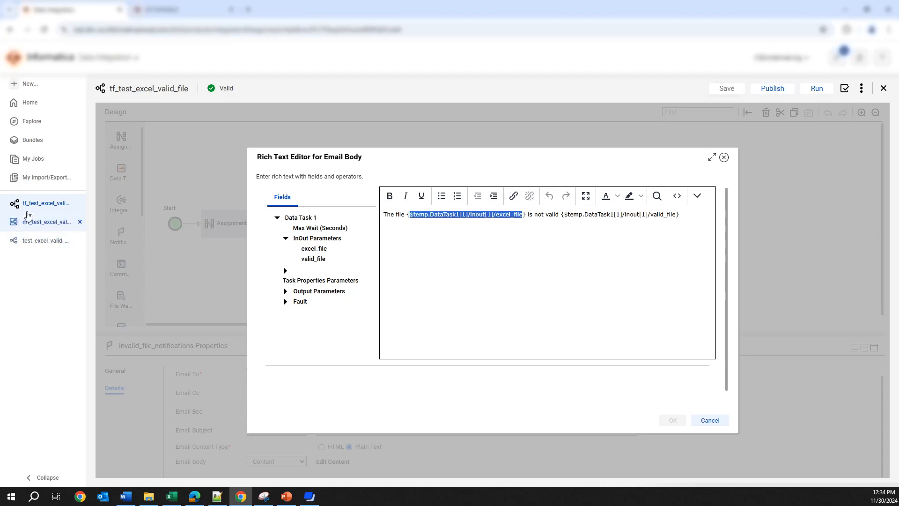
Step: Return to the test_excel_valid_file mapping, highlight Target2 with its incoming link, and reopen the expressions of the Expression transformation
left_click(33, 222)
left_click(37, 243)
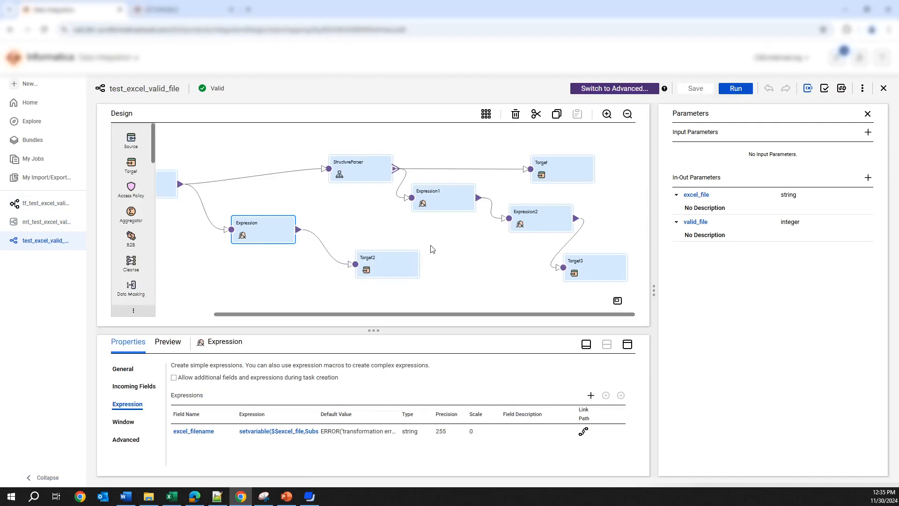
left_click_drag(430, 244, 324, 288)
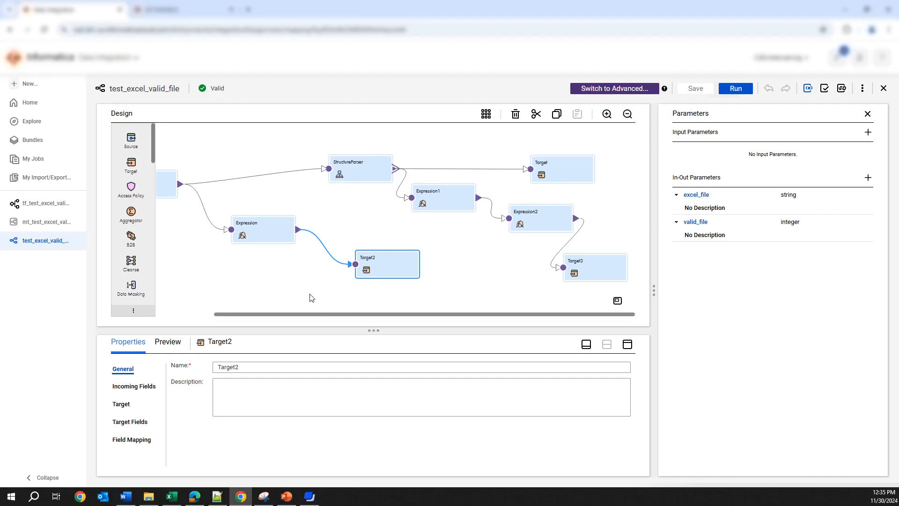
left_click(272, 242)
left_click(127, 404)
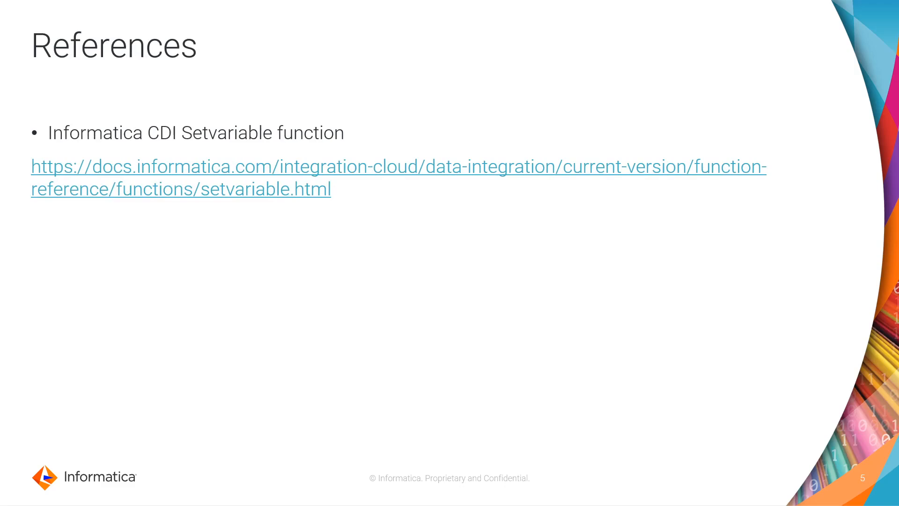
key("Right")
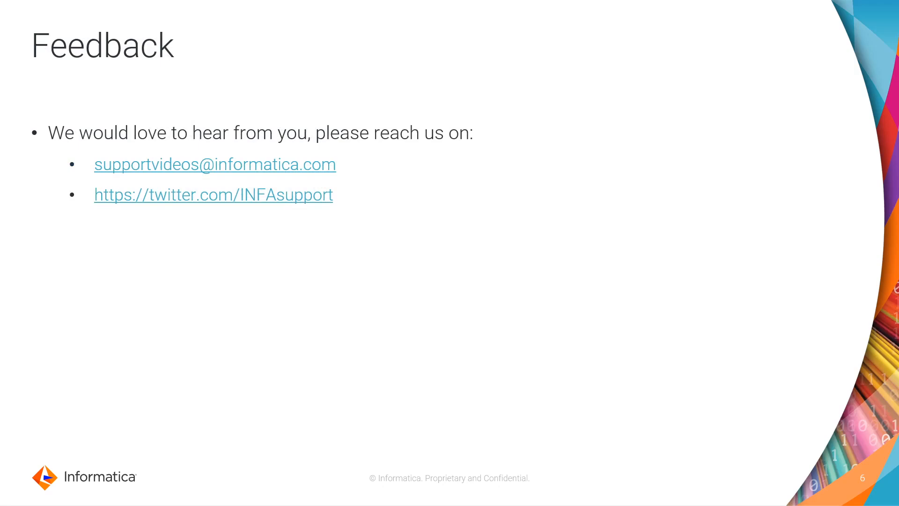